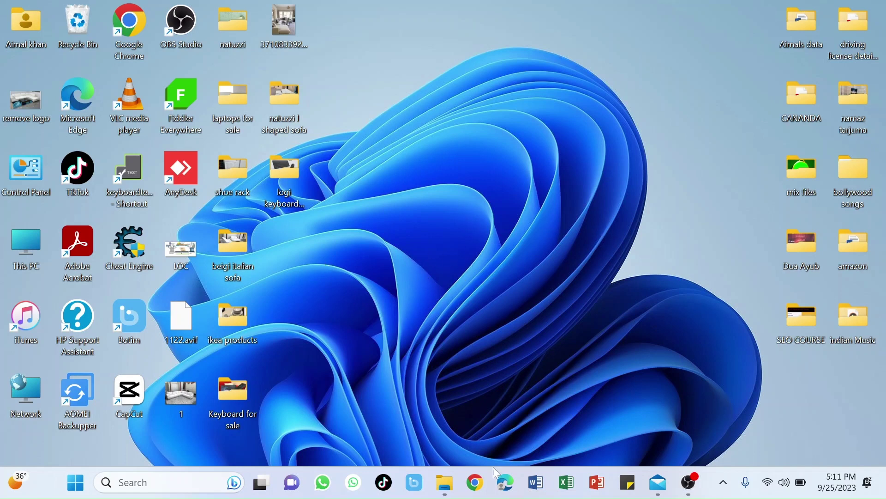
Step: Launch Chrome and run a Google search for 'doc to pdf'
{"action": "left_click", "coordinate": [478, 490]}
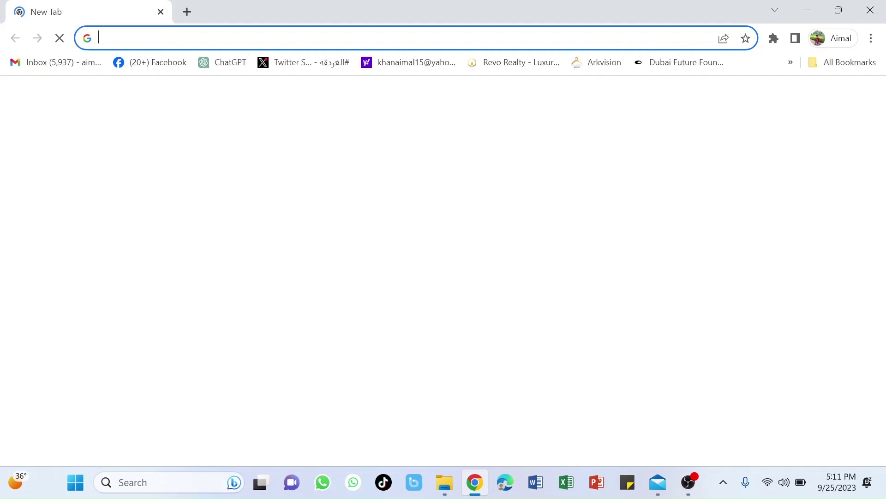
{"action": "left_click", "coordinate": [318, 38]}
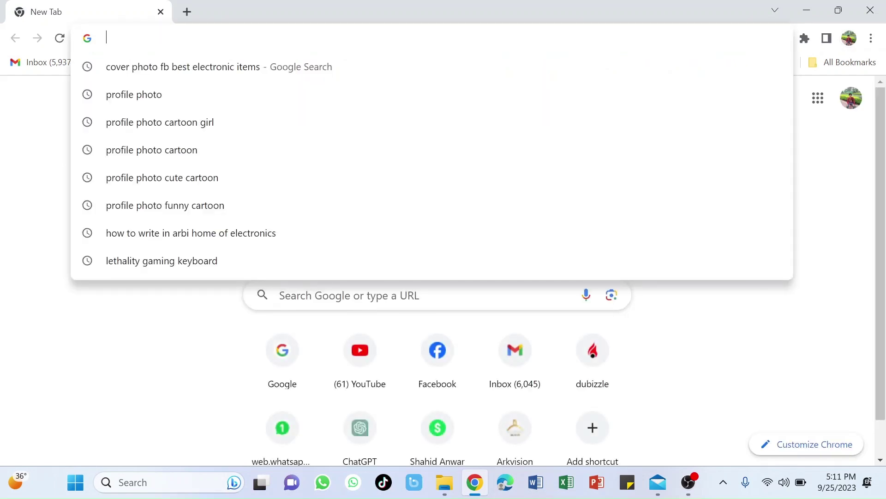
{"action": "type", "text": "doc"}
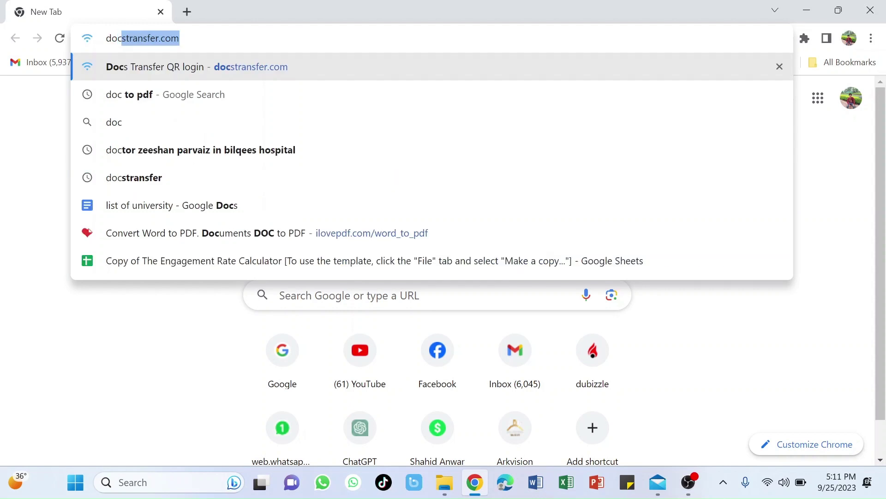
{"action": "type", "text": " to pdf"}
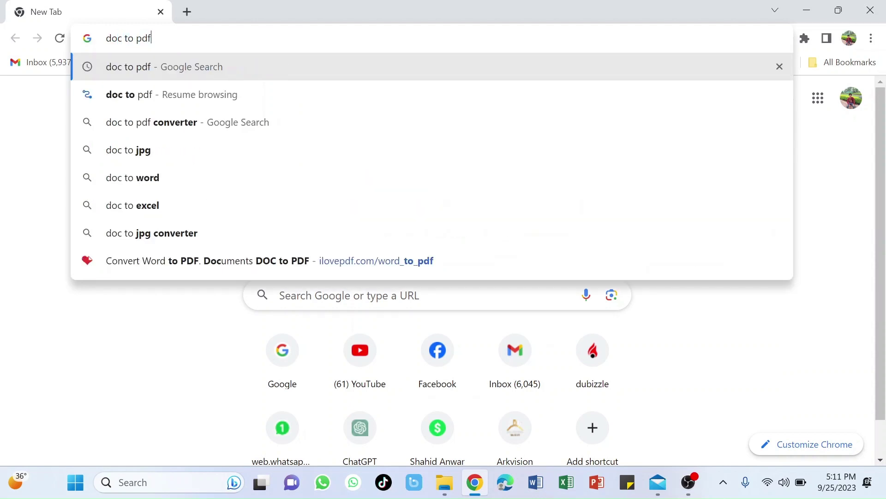
{"action": "key", "text": "Return"}
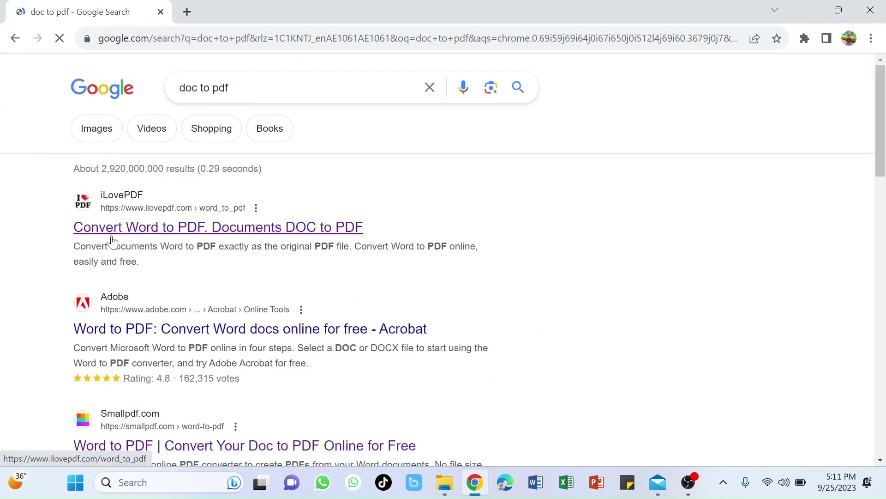
Step: Open iLovePDF's Word to PDF converter from the search results
{"action": "left_click", "coordinate": [128, 228]}
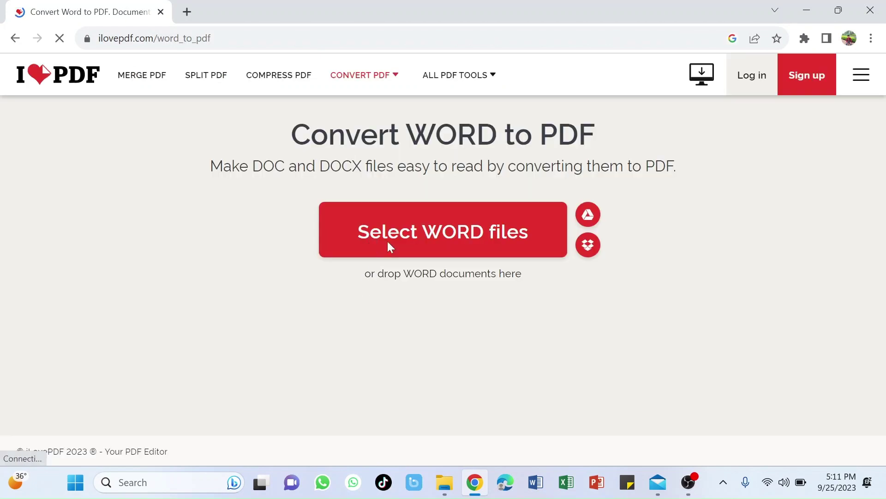
Step: Upload 'Improve my Skills cv' from Desktop > Aimals data > new cvs
{"action": "left_click", "coordinate": [446, 245]}
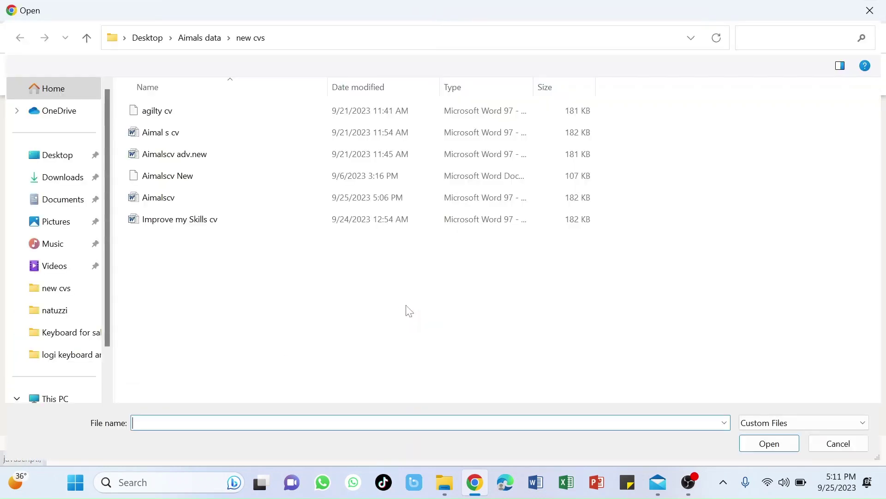
{"action": "left_click", "coordinate": [75, 165]}
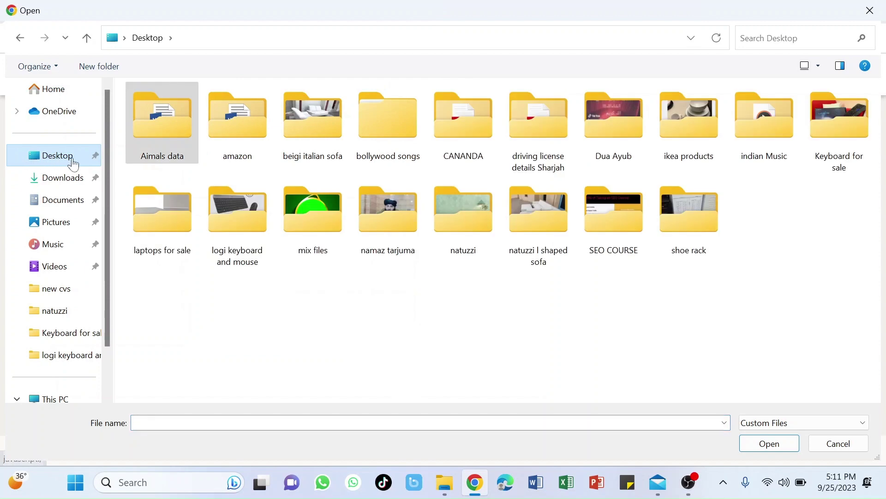
{"action": "left_click", "coordinate": [159, 119]}
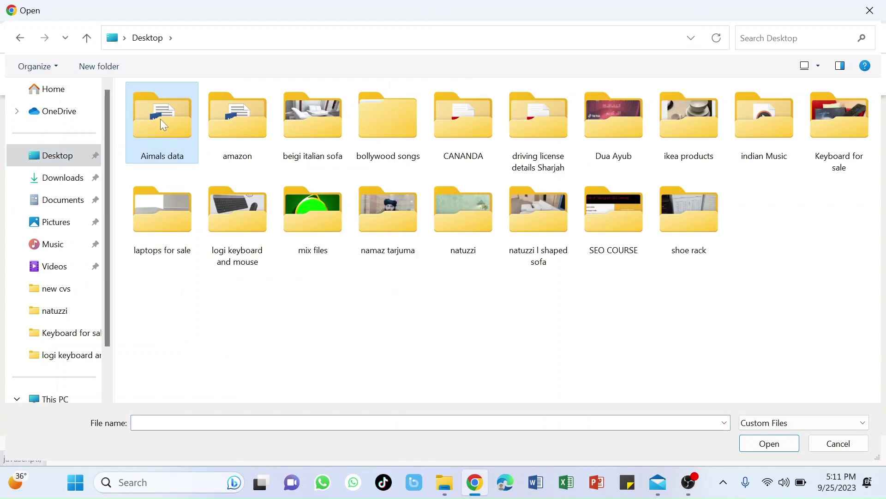
{"action": "double_click", "coordinate": [161, 123]}
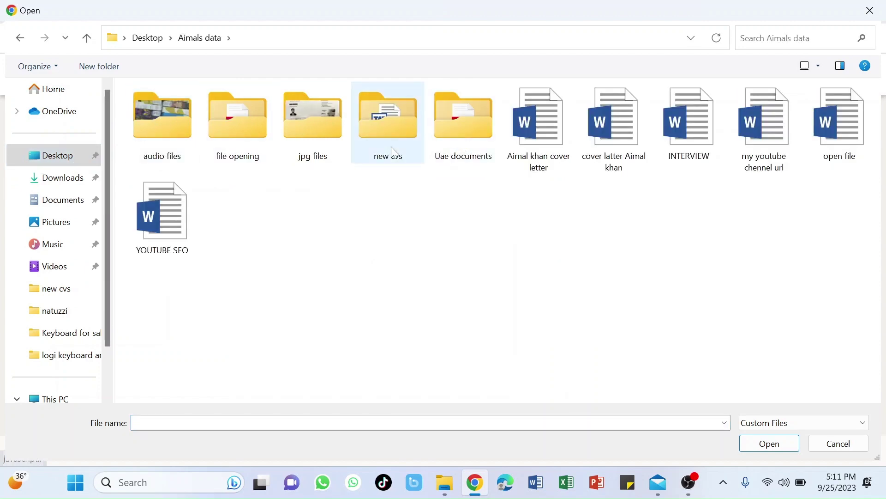
{"action": "double_click", "coordinate": [393, 126]}
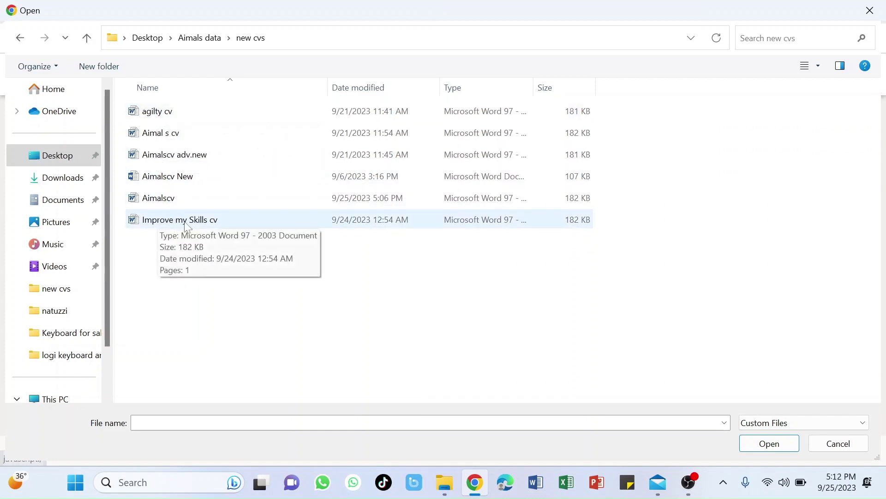
{"action": "left_click", "coordinate": [165, 223]}
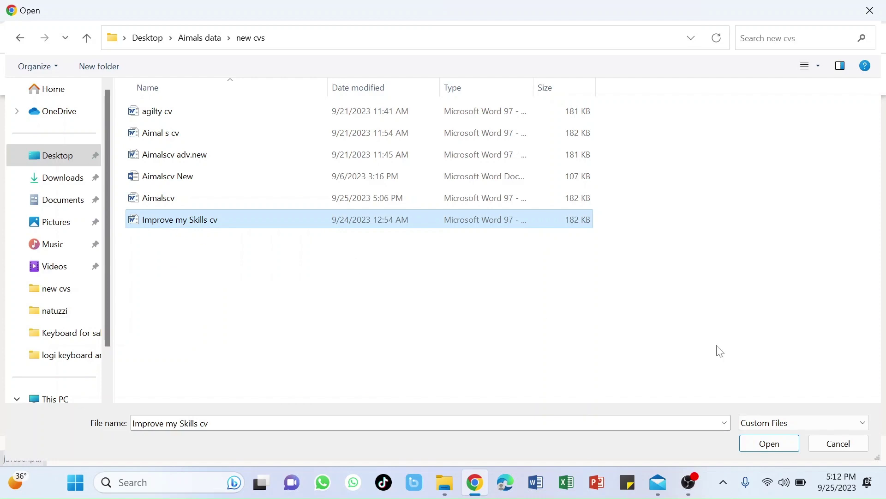
{"action": "left_click", "coordinate": [769, 444]}
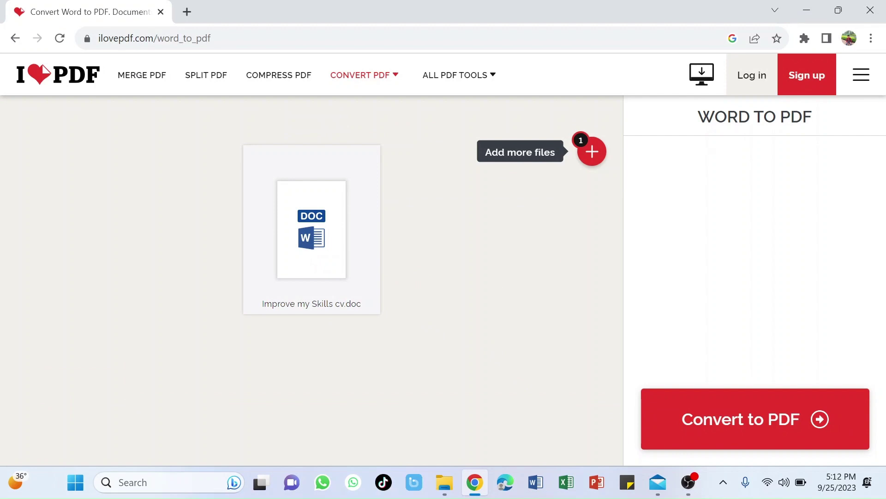
Step: Convert the uploaded CV to PDF and download the result
{"action": "left_click", "coordinate": [734, 421]}
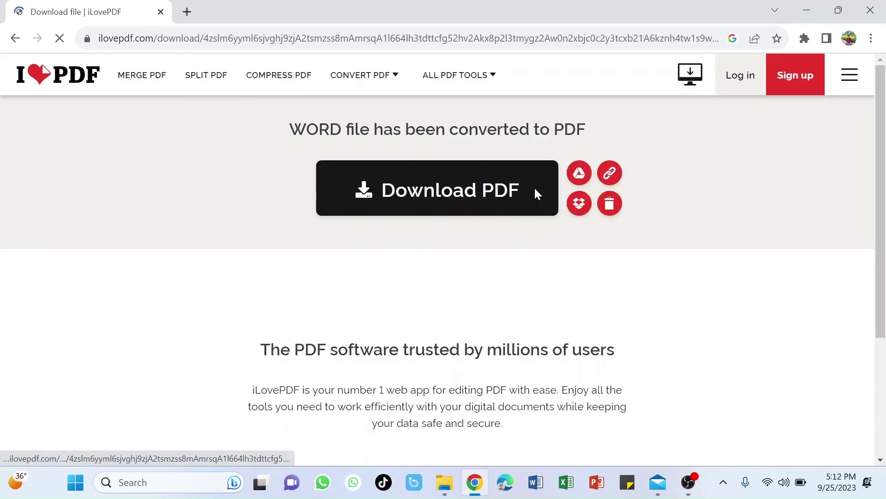
{"action": "left_click", "coordinate": [379, 173]}
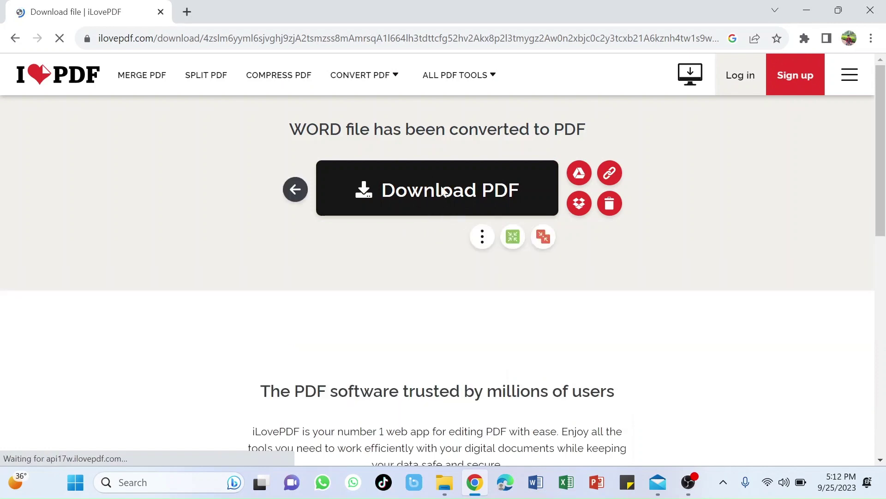
Step: Save the converted 'Improve my Skills cv' PDF to the computer
{"action": "left_click", "coordinate": [451, 196]}
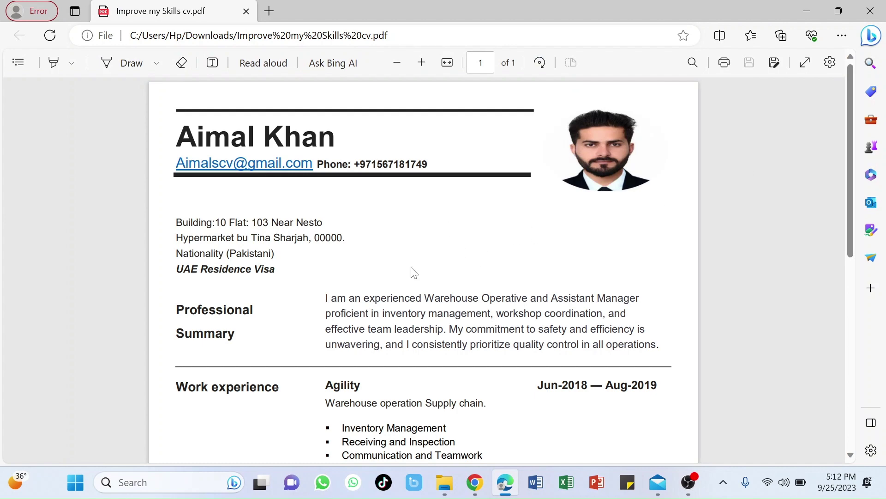
{"action": "scroll", "coordinate": [410, 272], "scroll_direction": "down", "scroll_amount": 2}
{"action": "scroll", "coordinate": [398, 274], "scroll_direction": "down", "scroll_amount": 3}
{"action": "scroll", "coordinate": [398, 275], "scroll_direction": "down", "scroll_amount": 1}
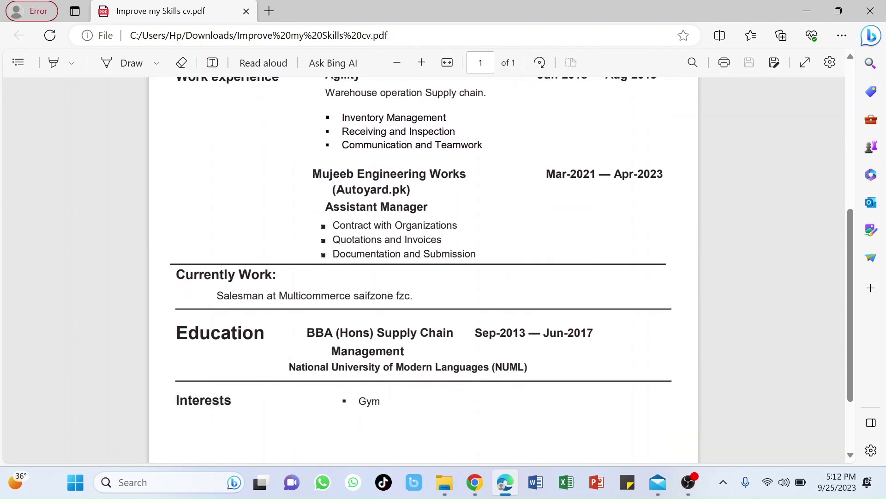